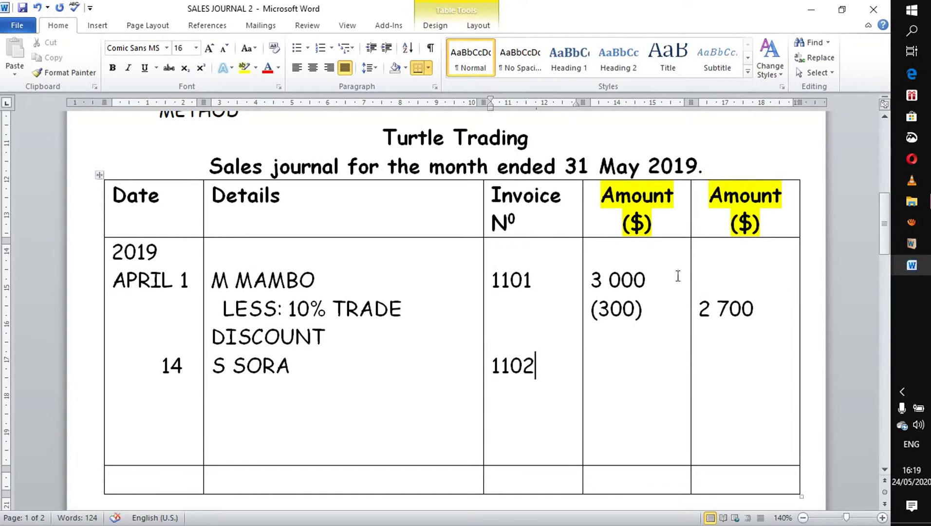
Enter the amount 200 in the last Amount column, level with the April 14 sale on invoice 1102
click(757, 308)
key(Return)
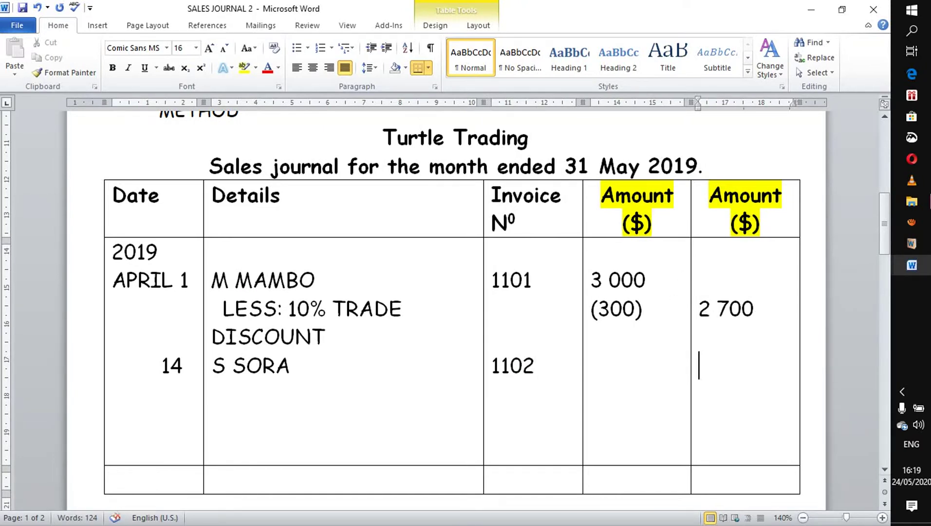
text(200)
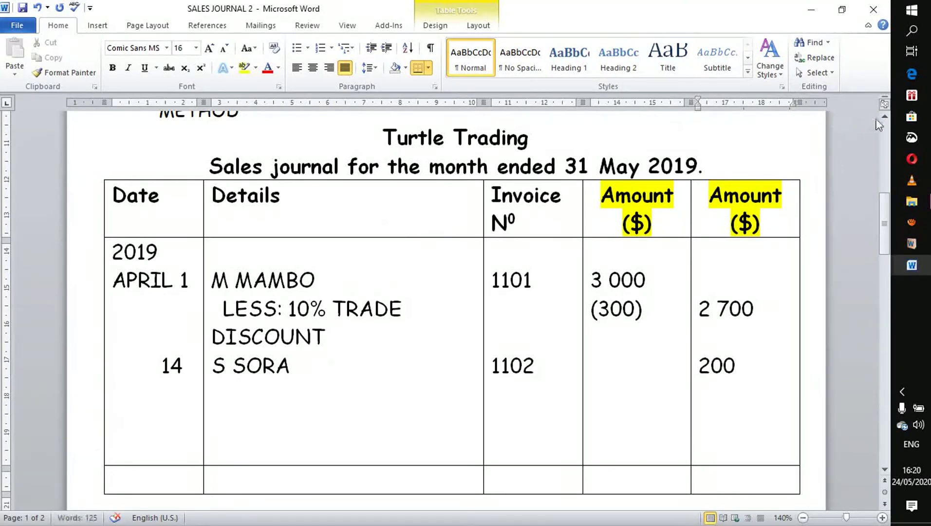
Add the date 20 below 14 in the journal's Date column
scroll(878, 119, up, 5)
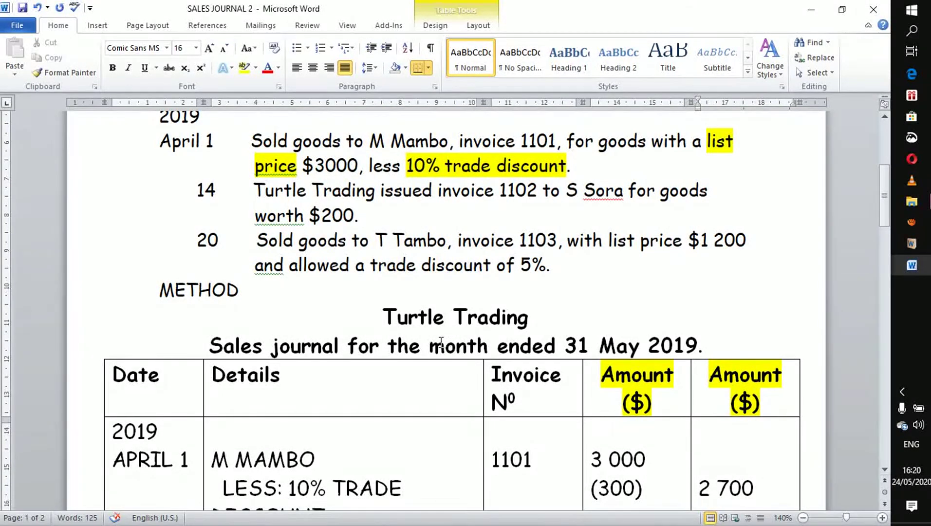
scroll(435, 344, down, 2)
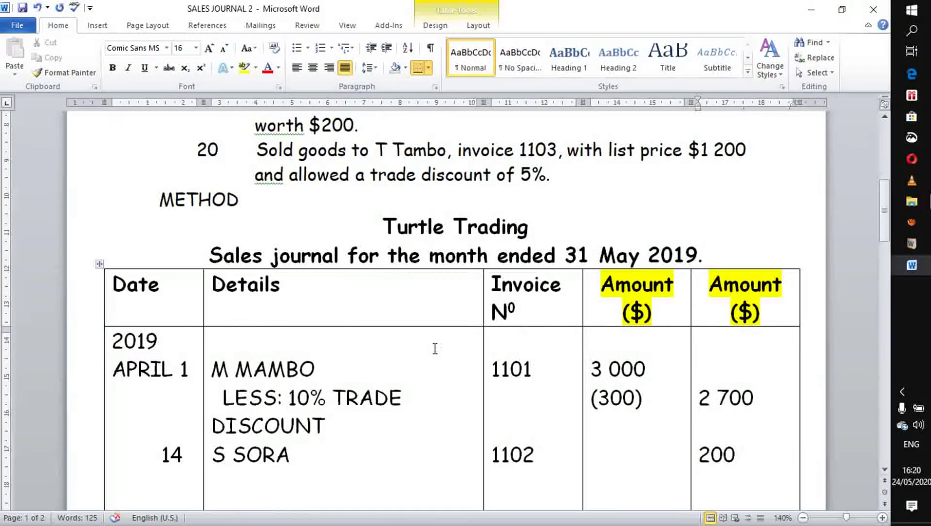
scroll(435, 348, down, 2)
scroll(433, 349, up, 2)
scroll(432, 351, down, 2)
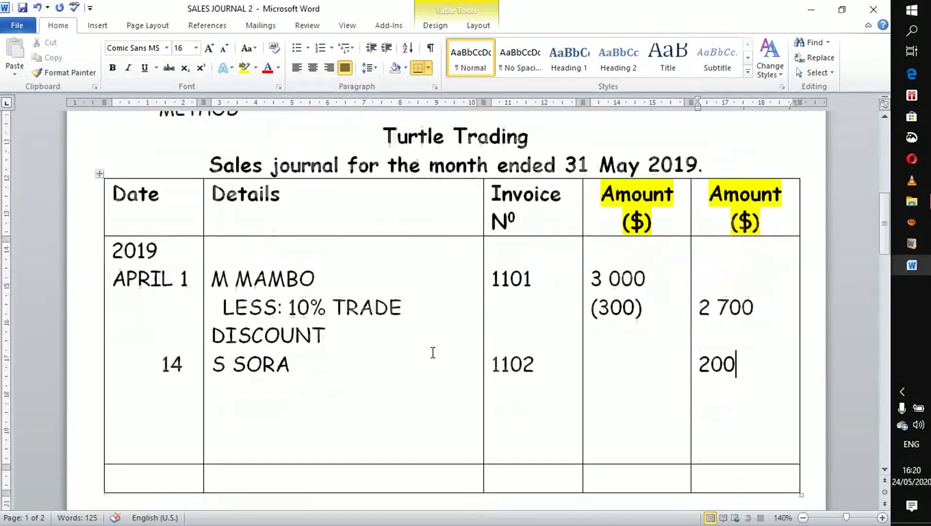
click(185, 366)
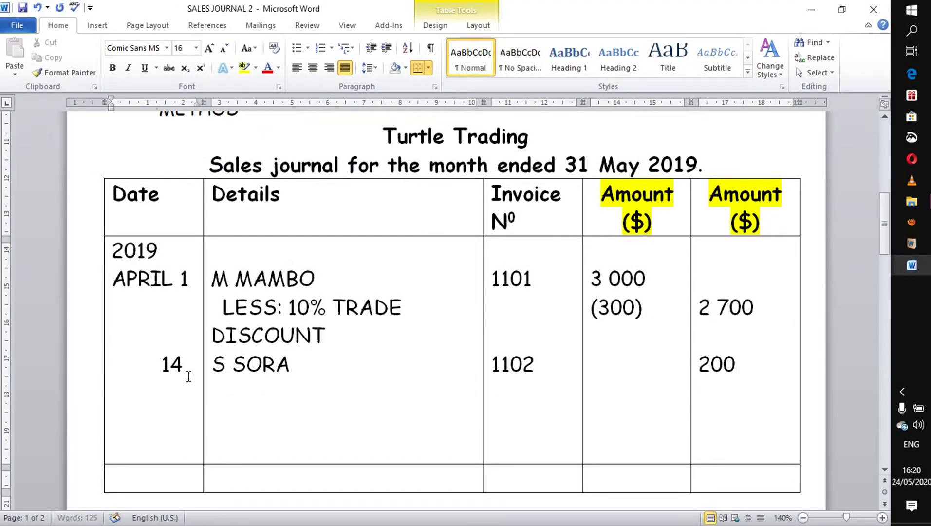
key(Return)
text(20)
click(188, 376)
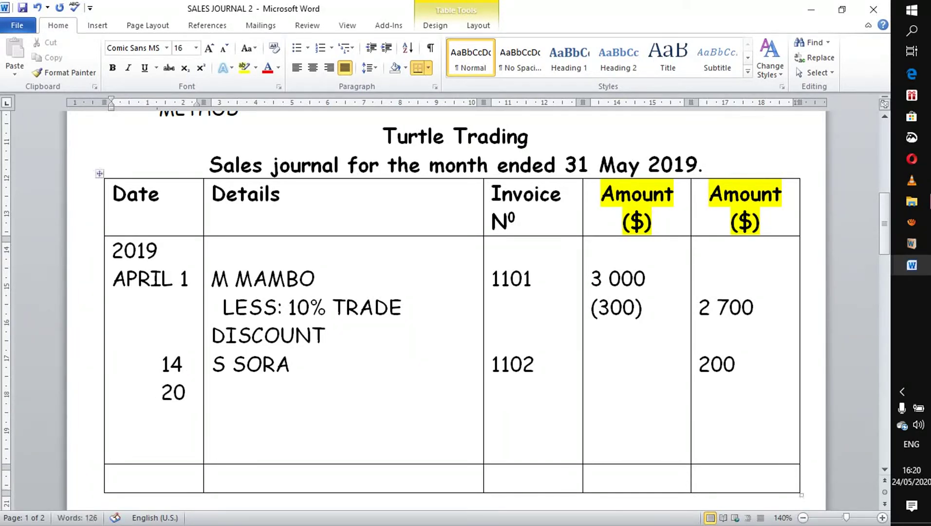
Add the April 20 customer's name in the Details column and the invoice number 1103 beside it
click(329, 369)
key(Return)
text(T)
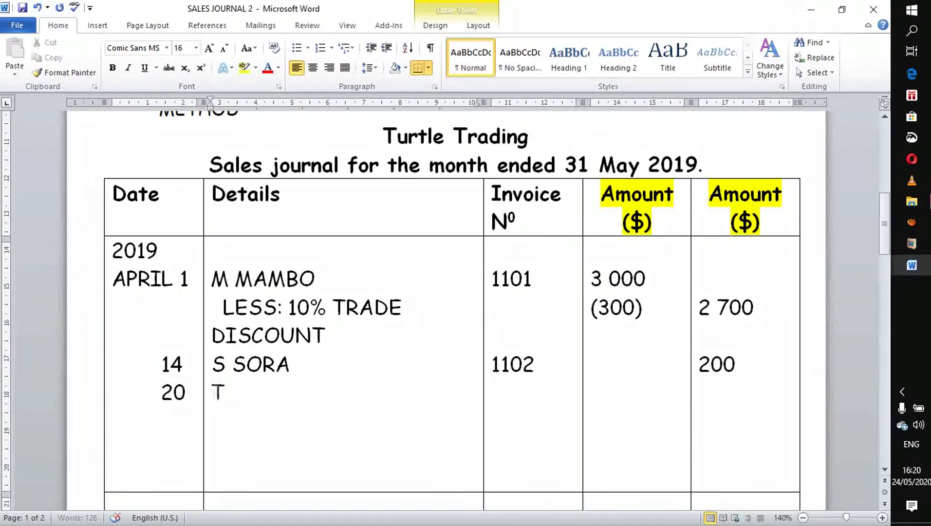
text( TAMBO)
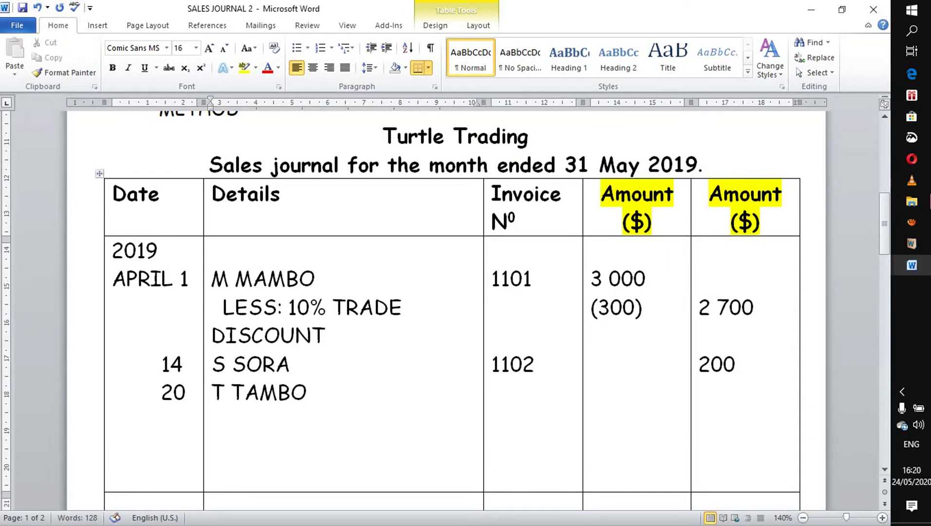
click(540, 366)
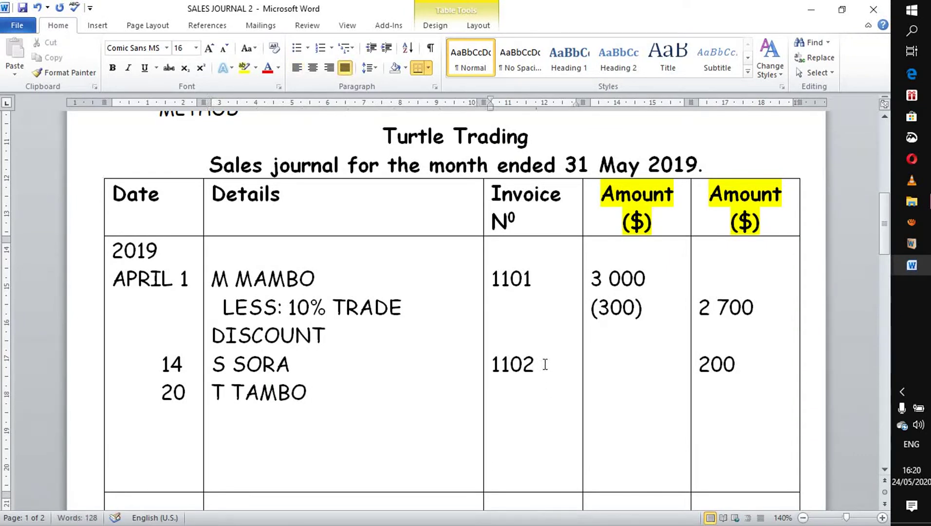
key(Return)
text(1103)
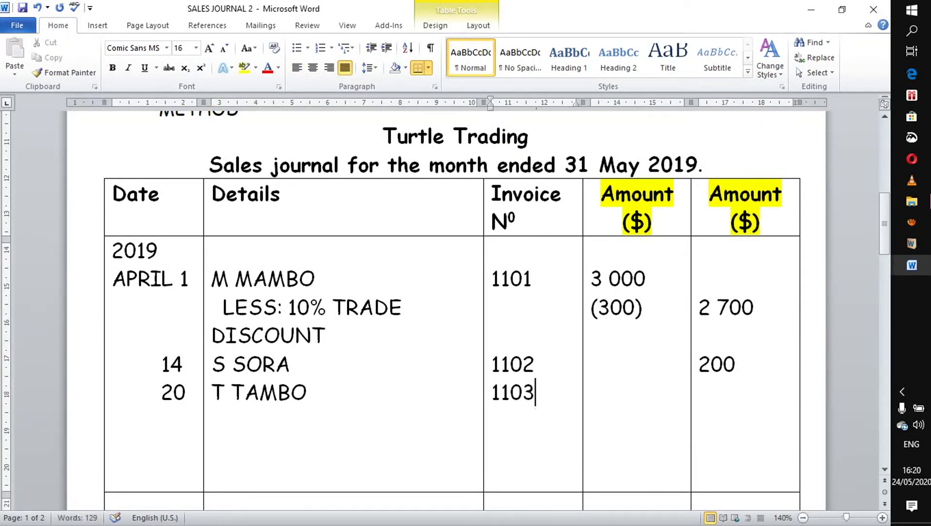
Enter the list price 1 200 in the first Amount column, level with invoice 1103
click(660, 308)
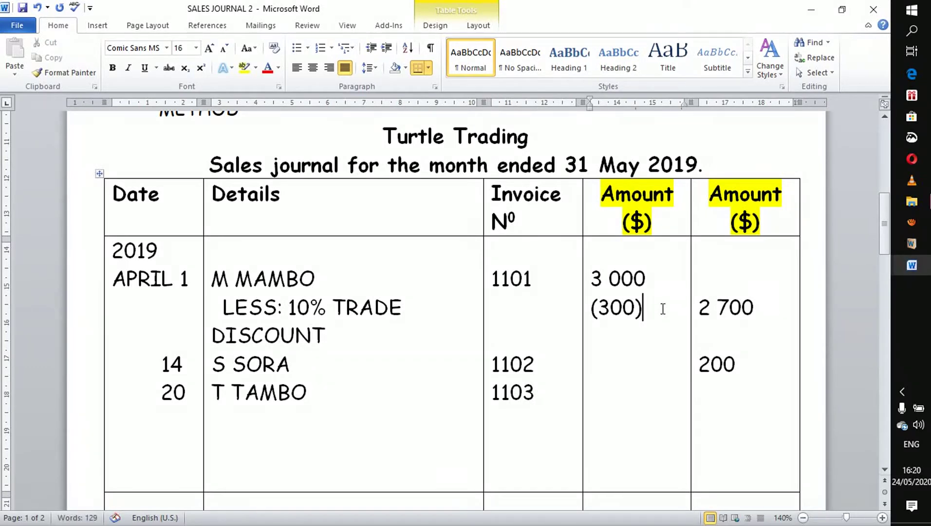
key(Return)
key(Return)
key(Return)
scroll(643, 303, up, 2)
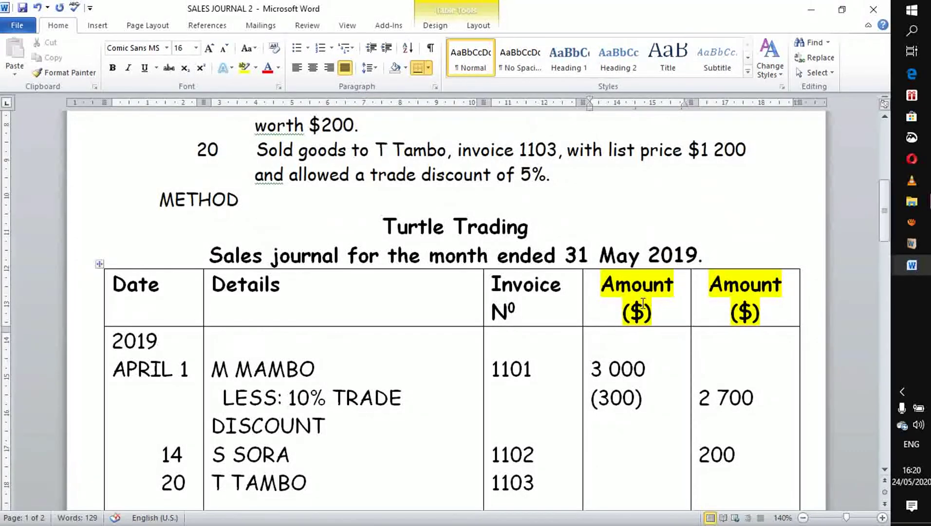
text(1 200)
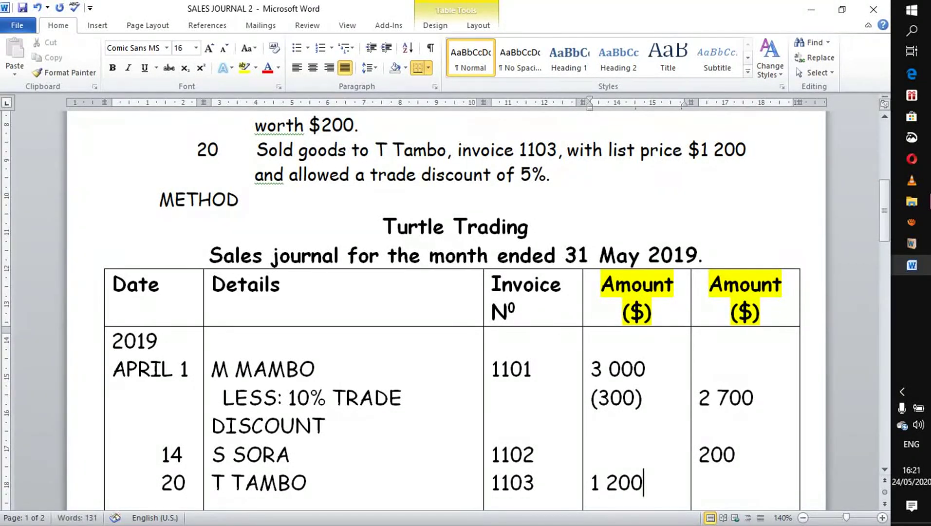
Enter the trade discount (60) below the 1 200 list price and indent it slightly
scroll(429, 311, down, 1)
key(Return)
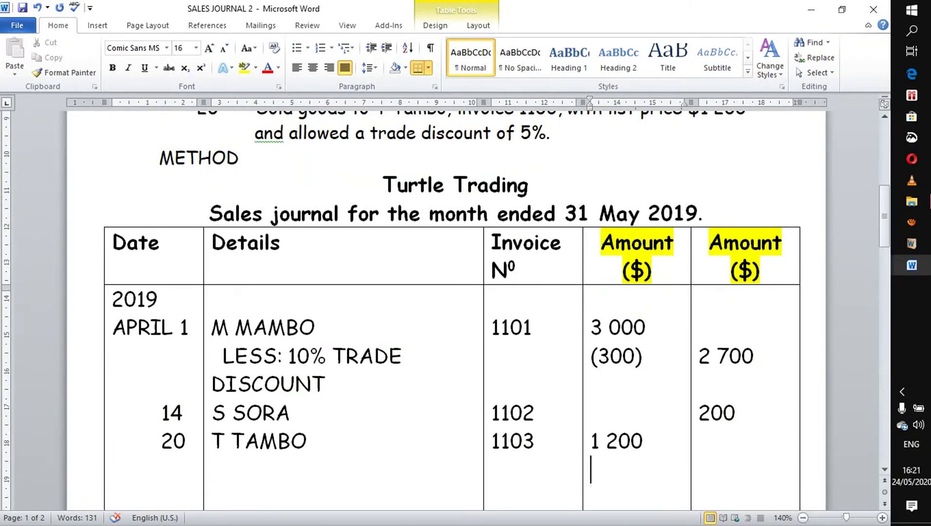
text(()
text(60))
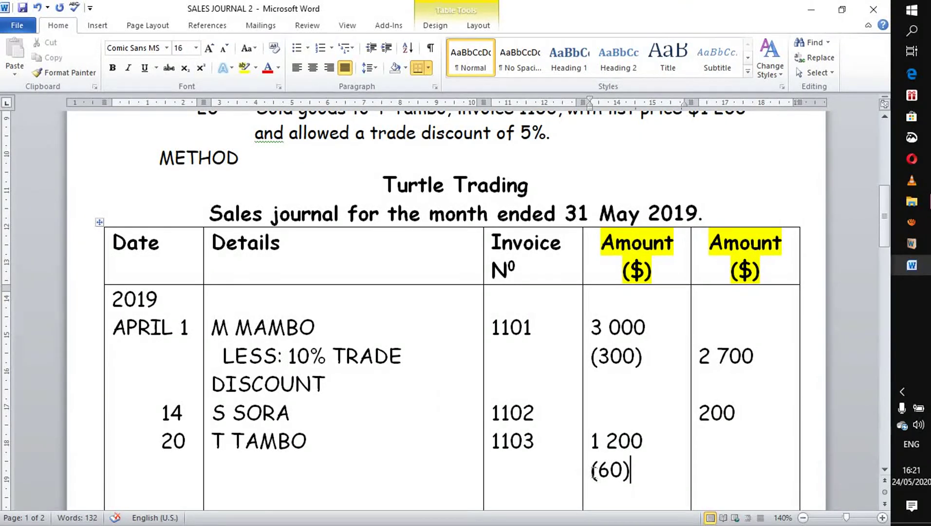
click(590, 470)
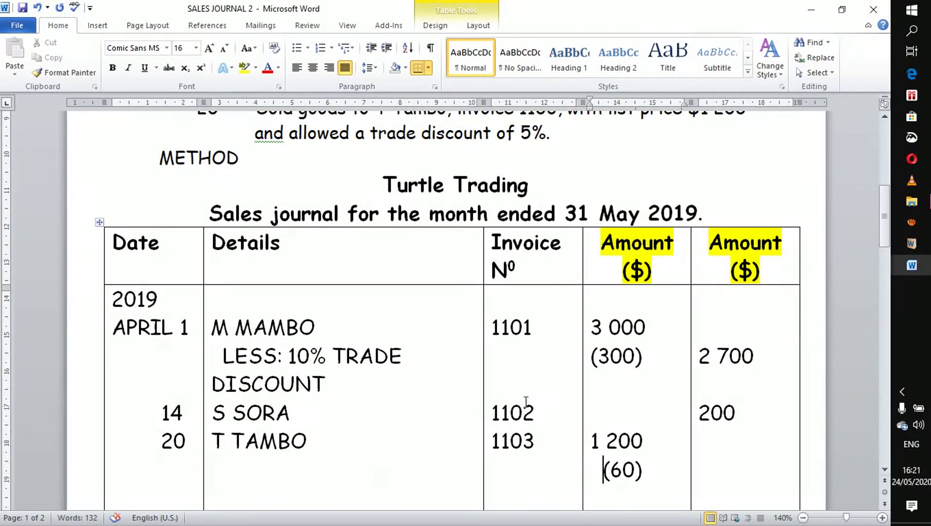
Add the line "LESS: 5% TRADE DISCOUNT" below the April 20 customer's name in the Details column
click(304, 454)
key(Return)
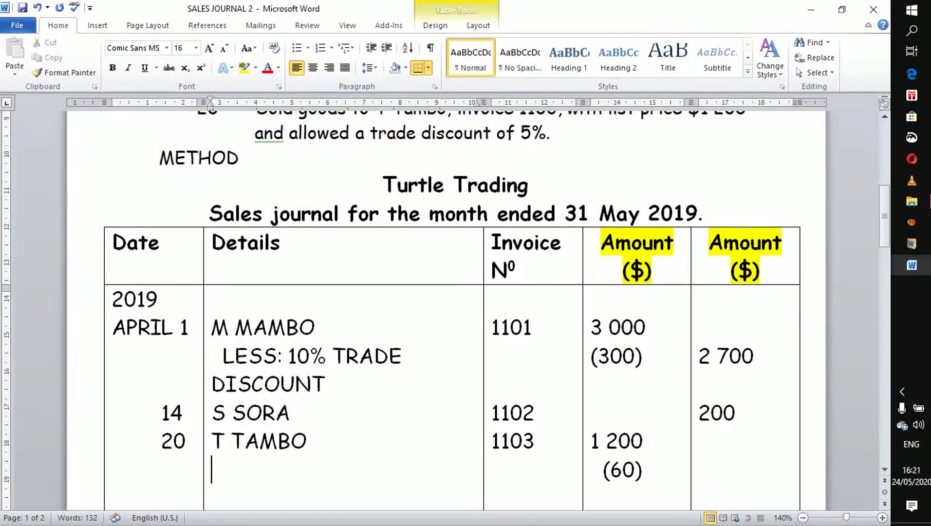
text(LESS:)
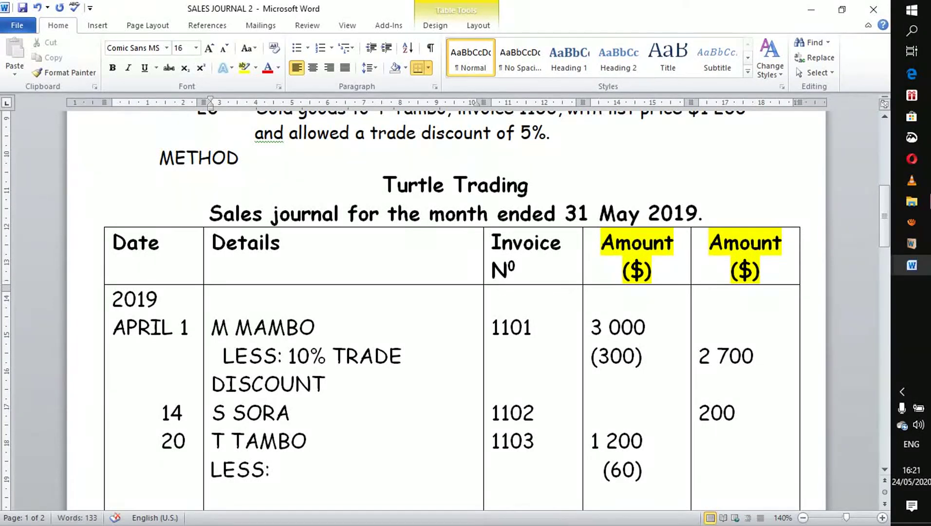
text( TRADE)
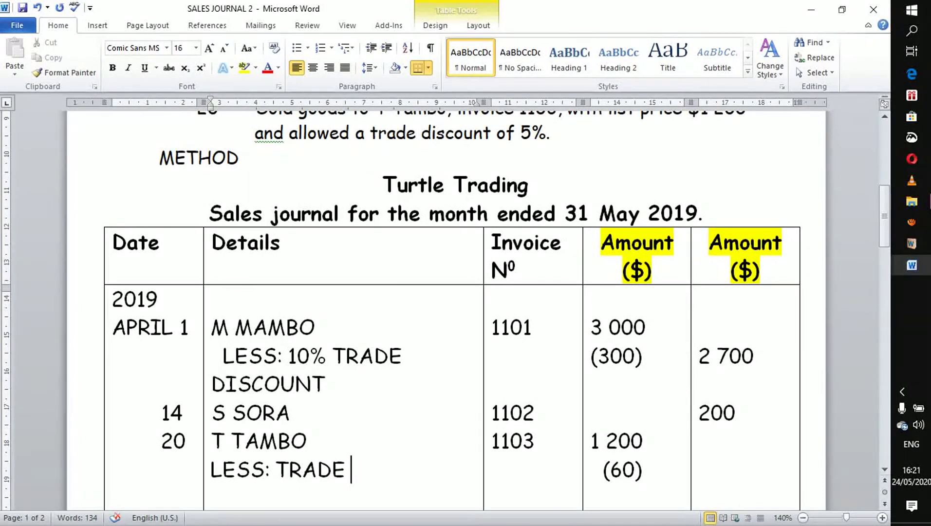
key(Left)
key(Left)
key(Left)
key(Left)
key(Left)
text(5)
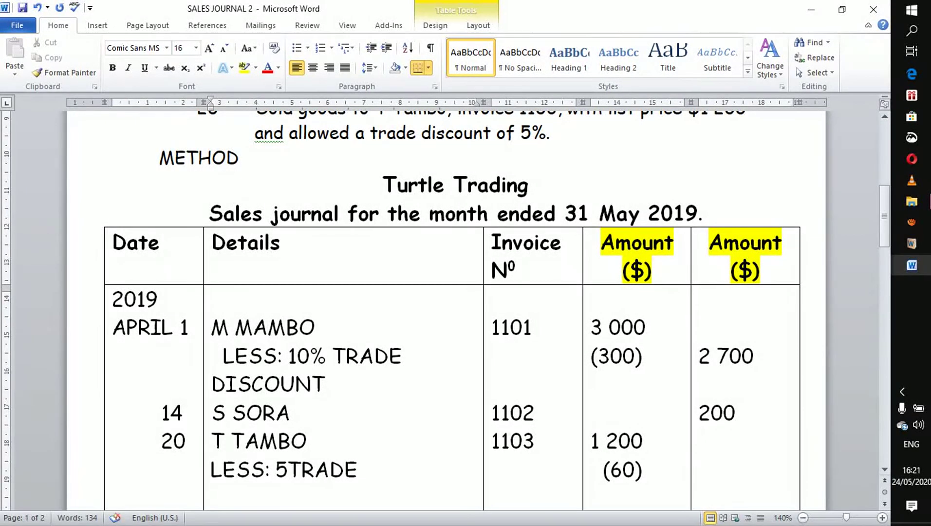
text(%)
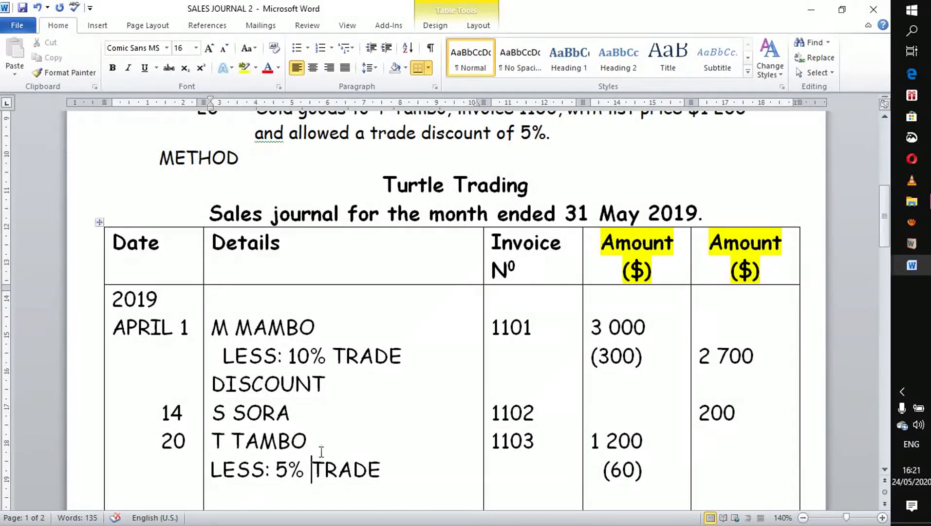
click(381, 471)
text(DI)
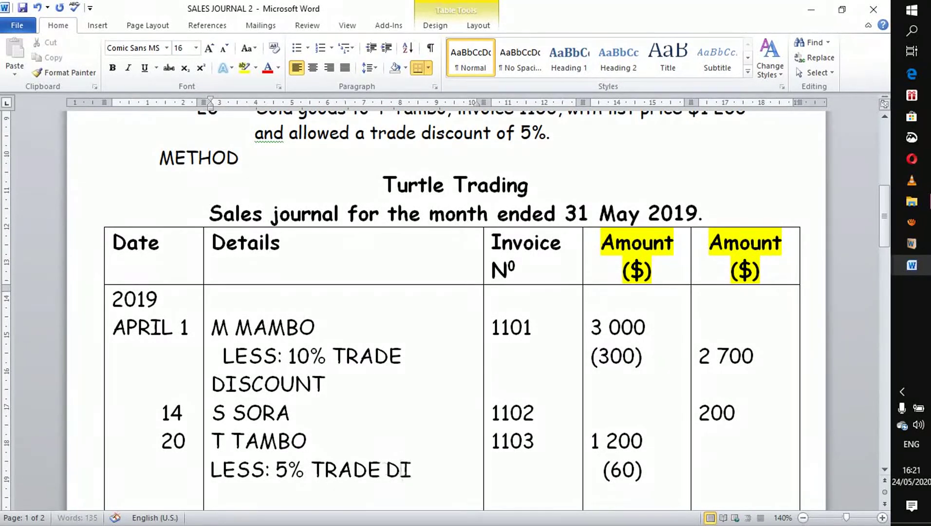
text(SCOUT)
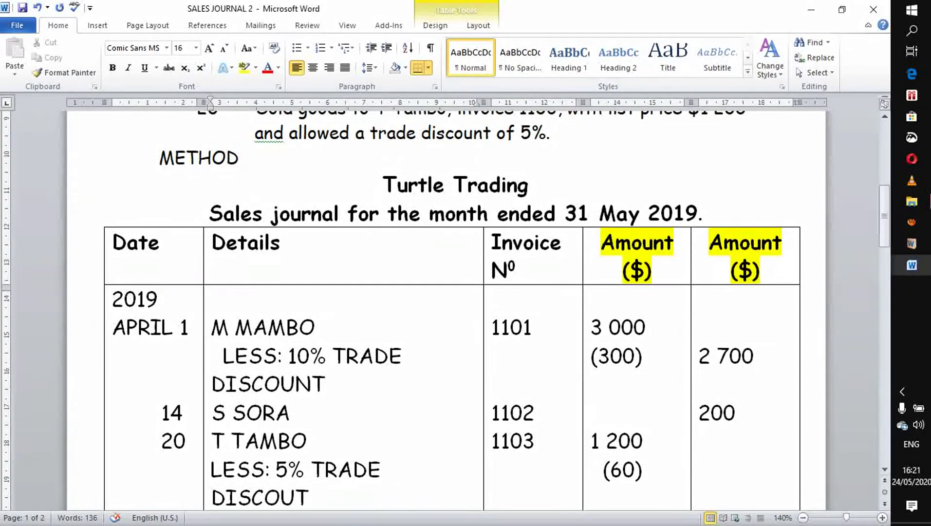
key(BackSpace)
text(NT)
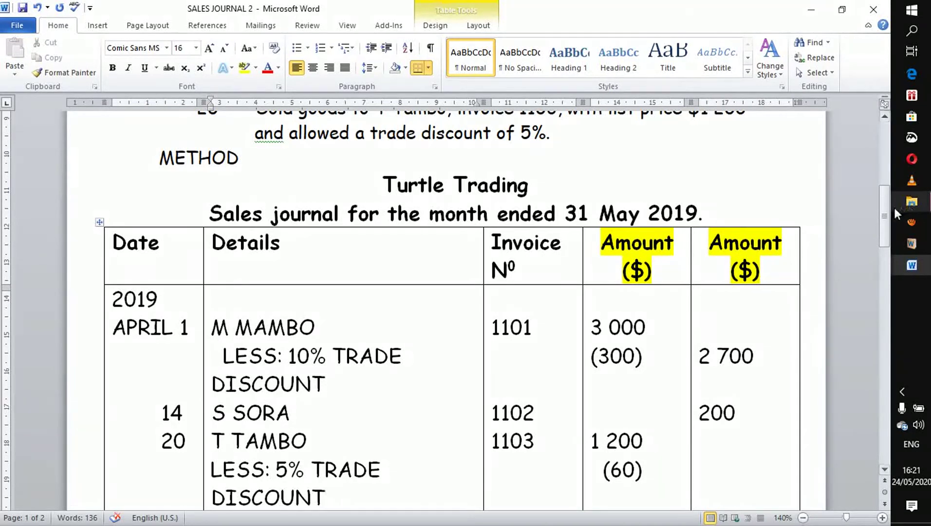
Enter the net amount 1 140 in the last Amount column, level with the (60) discount
drag(885, 215, 885, 249)
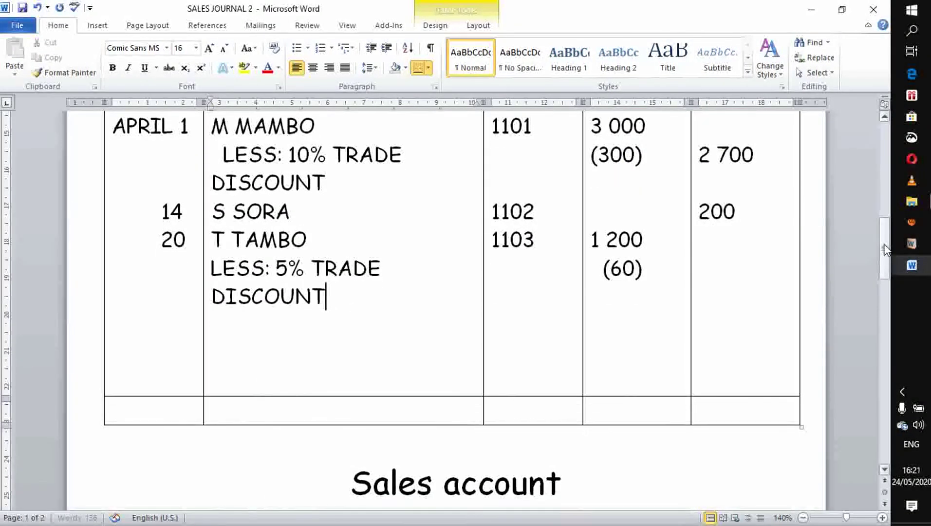
click(737, 212)
key(Return)
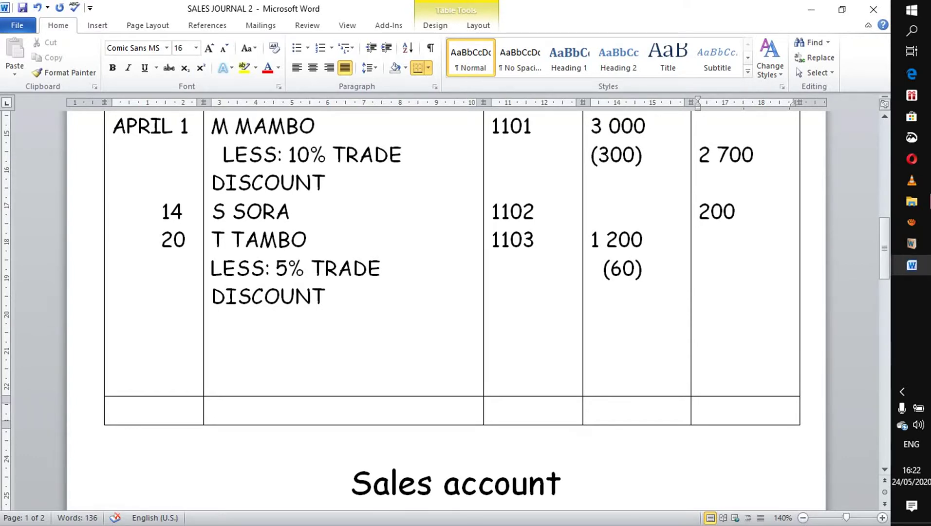
text(1 14)
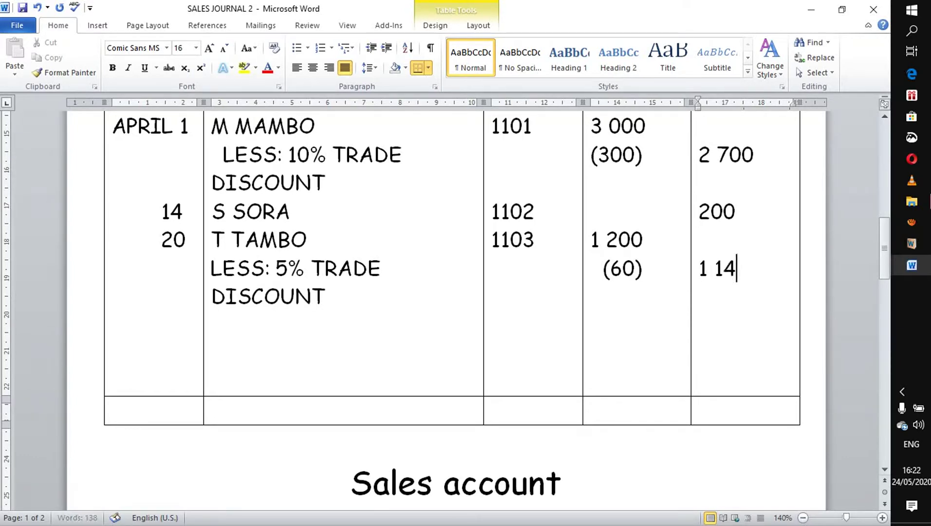
text(0)
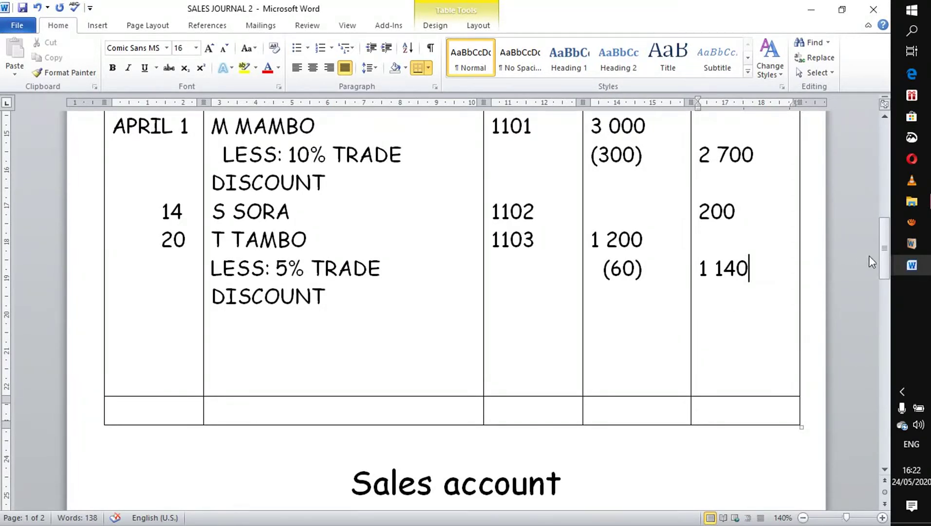
drag(884, 246, 887, 232)
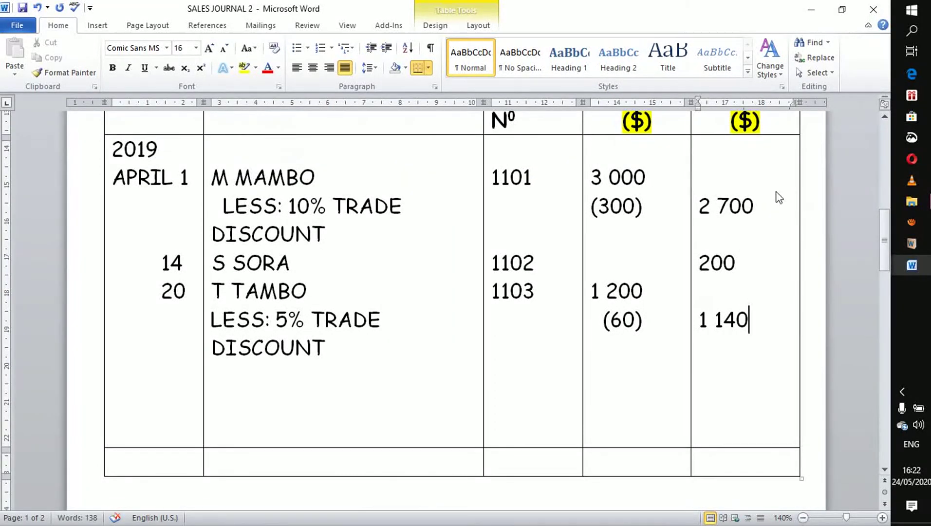
drag(742, 185, 754, 207)
click(768, 271)
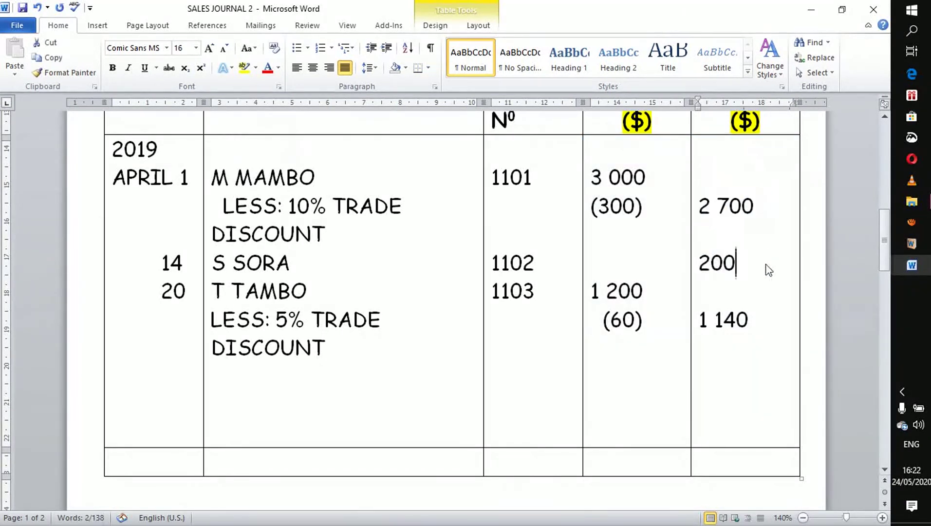
drag(718, 319, 728, 202)
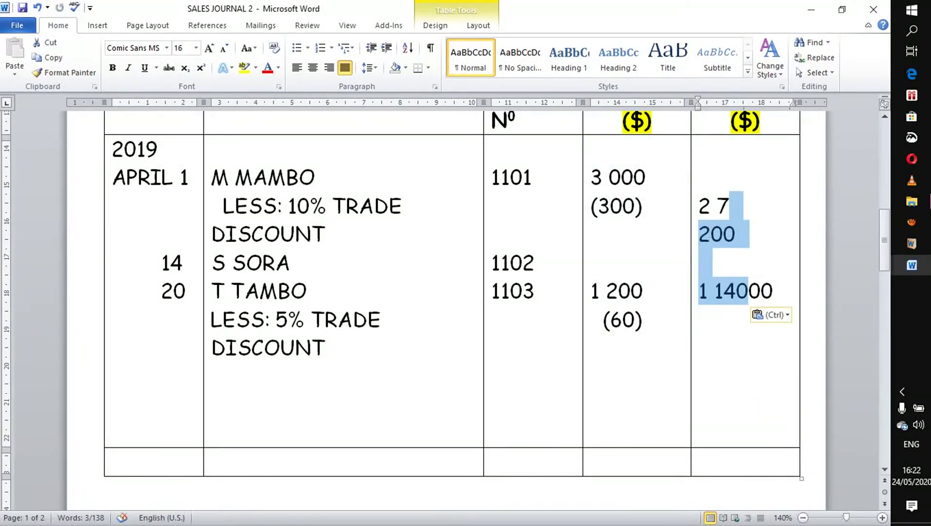
click(37, 7)
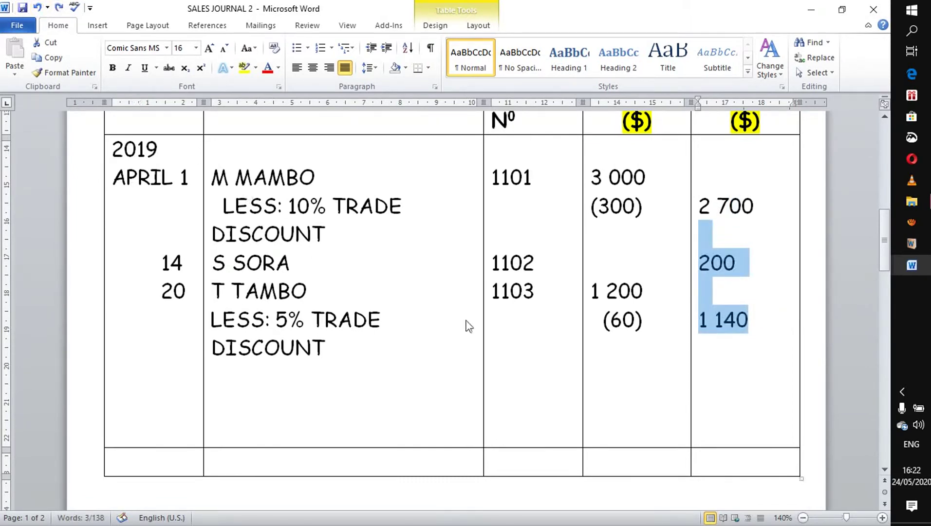
click(763, 202)
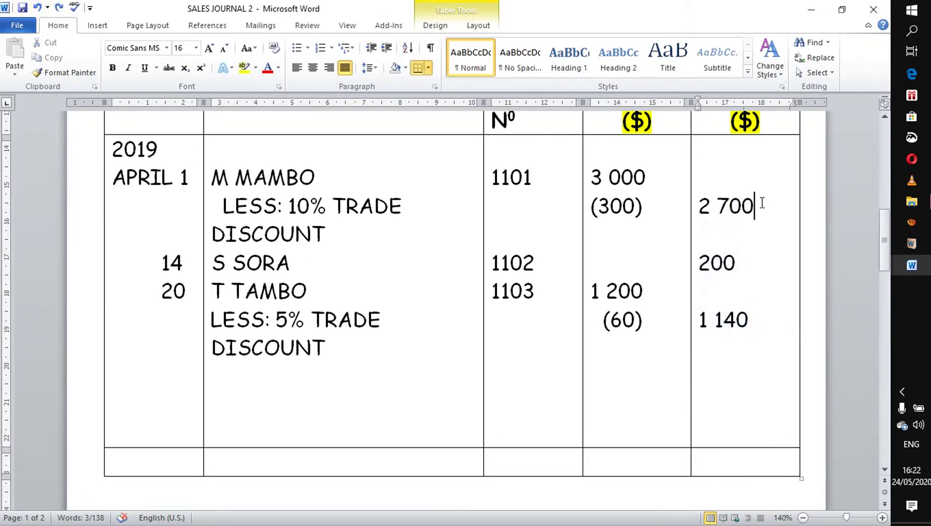
click(746, 262)
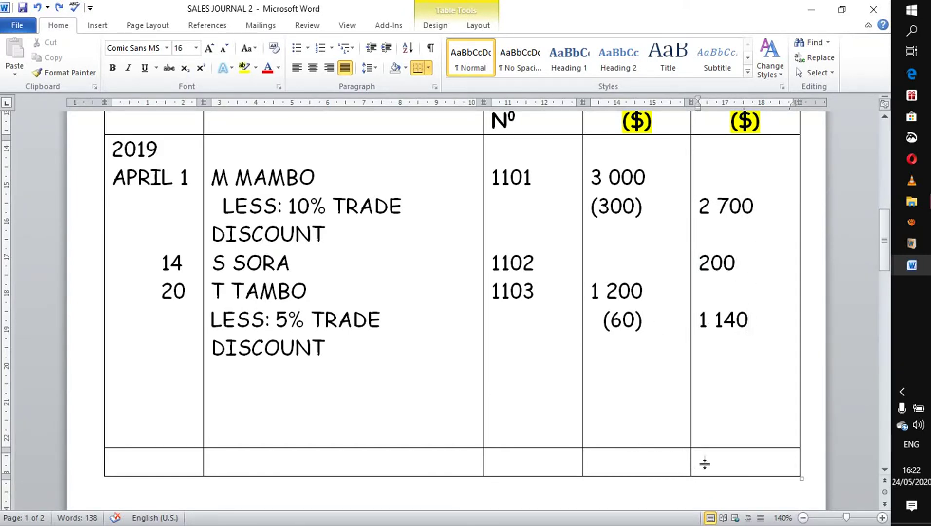
Remove the blank lines below the 5% trade discount entry so the journal's main row ends right after it
click(255, 441)
key(BackSpace)
key(BackSpace)
key(BackSpace)
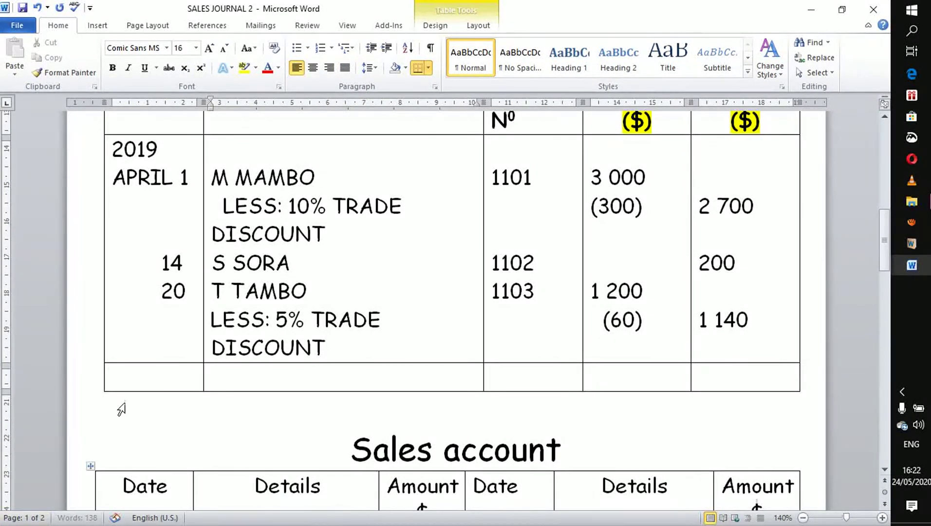
Enter the day 30 in the Date column of the journal's last row, on the row's first line and indented
click(164, 381)
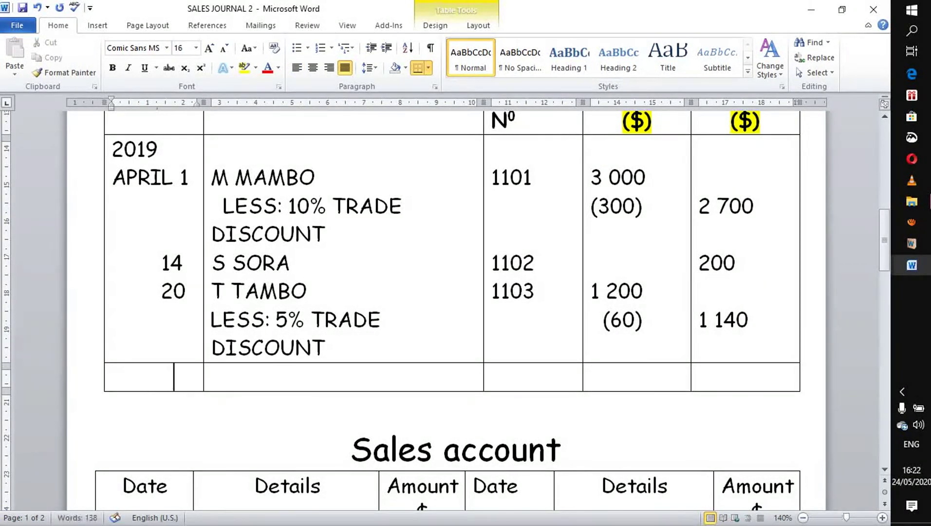
key(Return)
text(30)
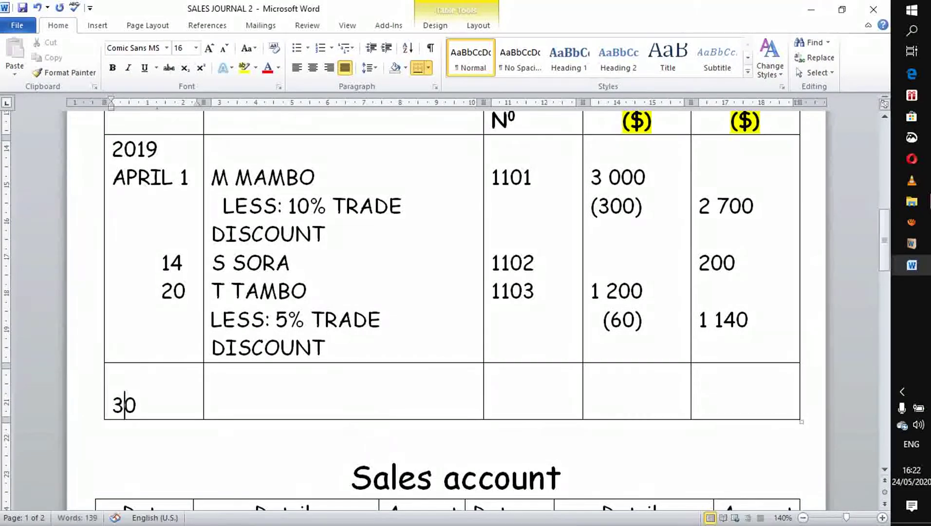
key(Home)
key(BackSpace)
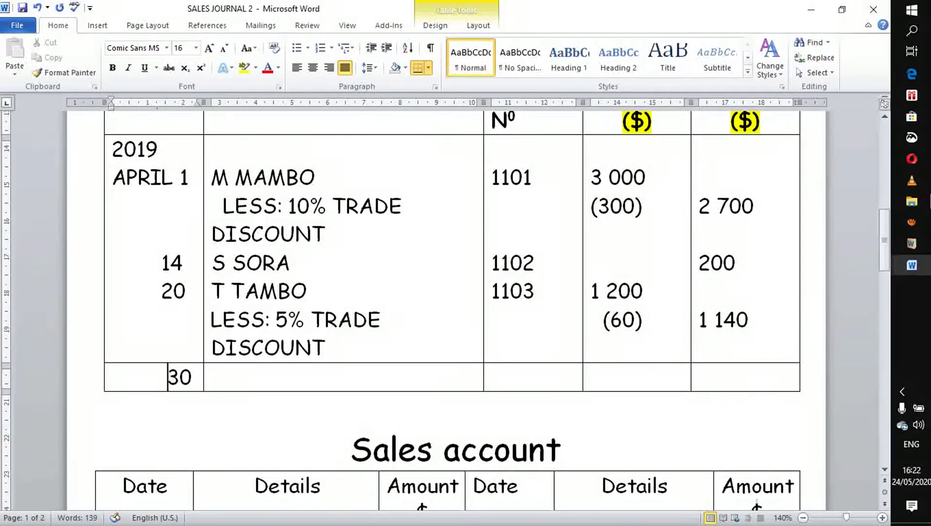
Add the description "TRANSFERRED TO THE SALES ACCOUNT" in the Details column of the day 30 row
click(220, 377)
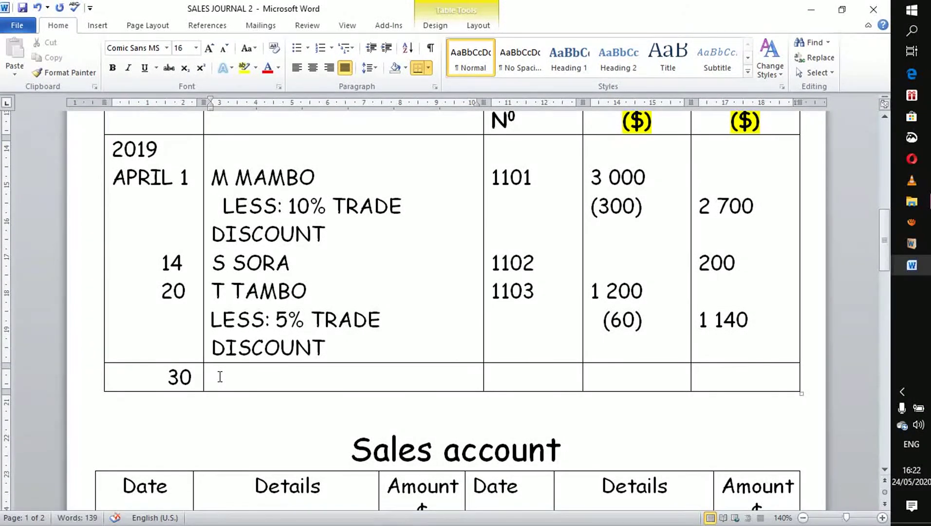
text(TRANS)
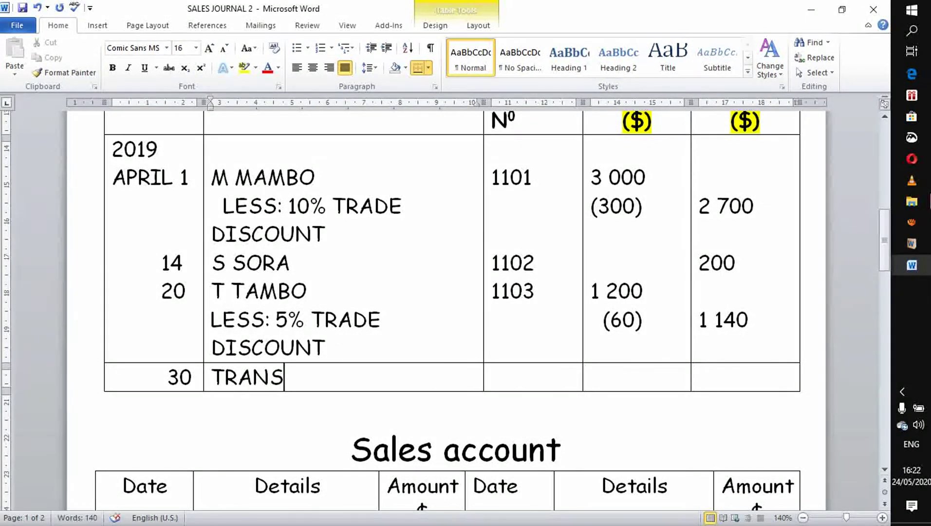
text(FERRED TO)
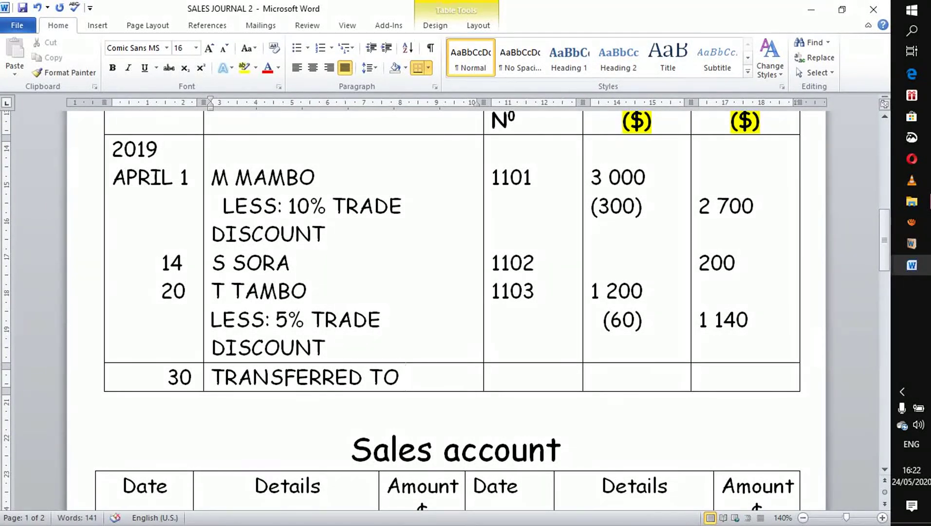
text( THE SALES)
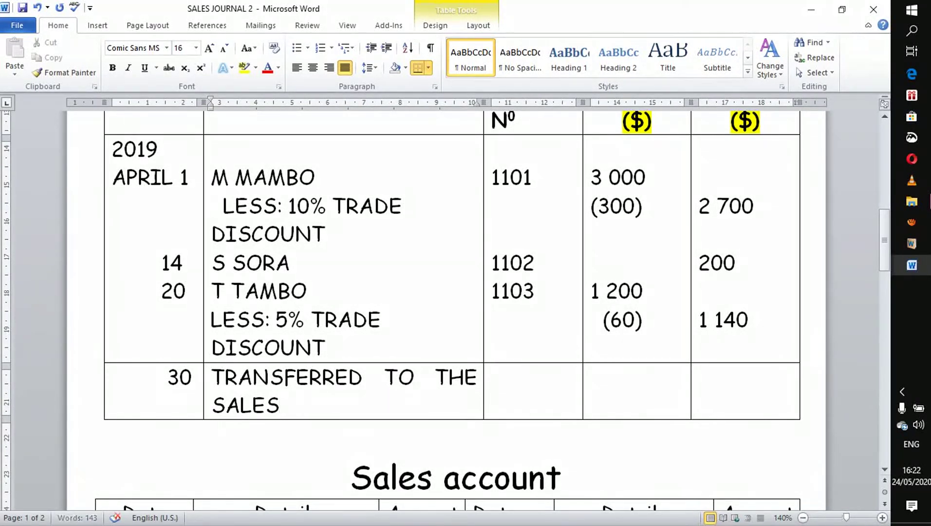
text( ACCOUNT)
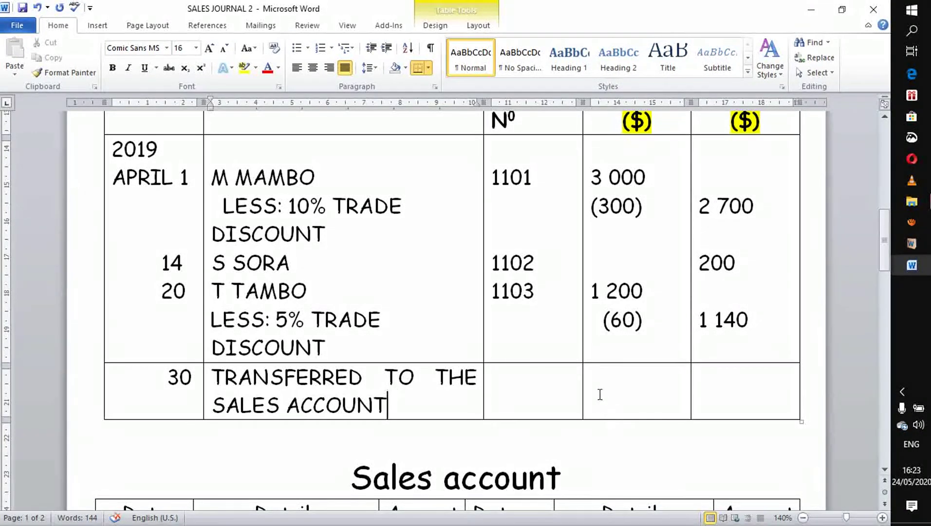
Enter the total of the net sales in the last Amount column of the day 30 row
click(703, 375)
text(4)
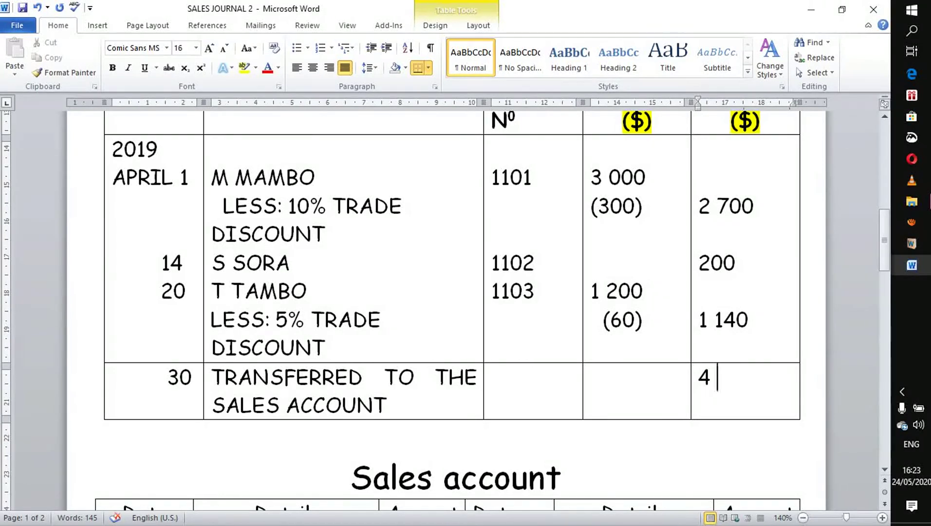